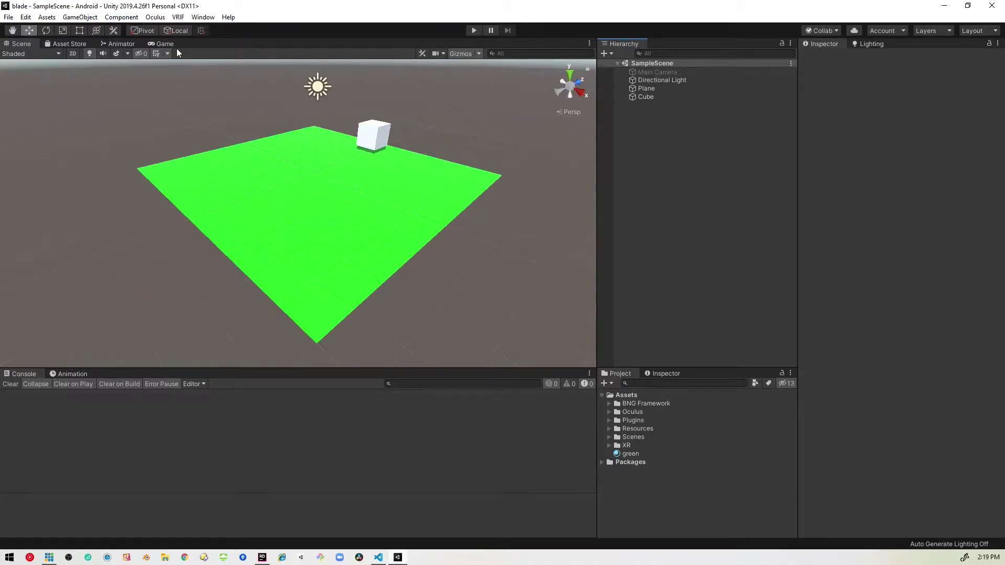
Glance at the VRIF menu, then expand BNG Framework > Scenes, collapsing Prefabs and Resources
click(178, 17)
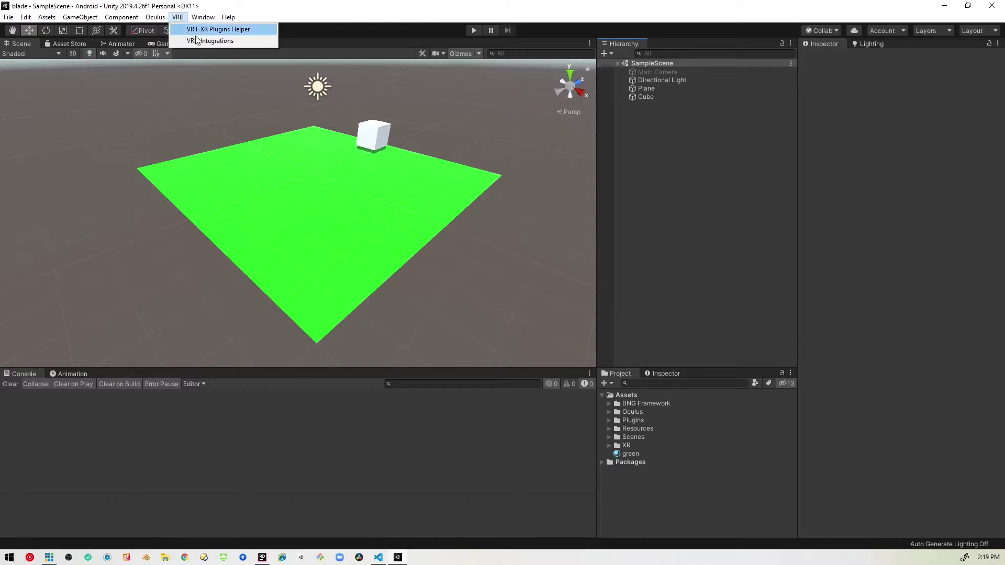
click(649, 252)
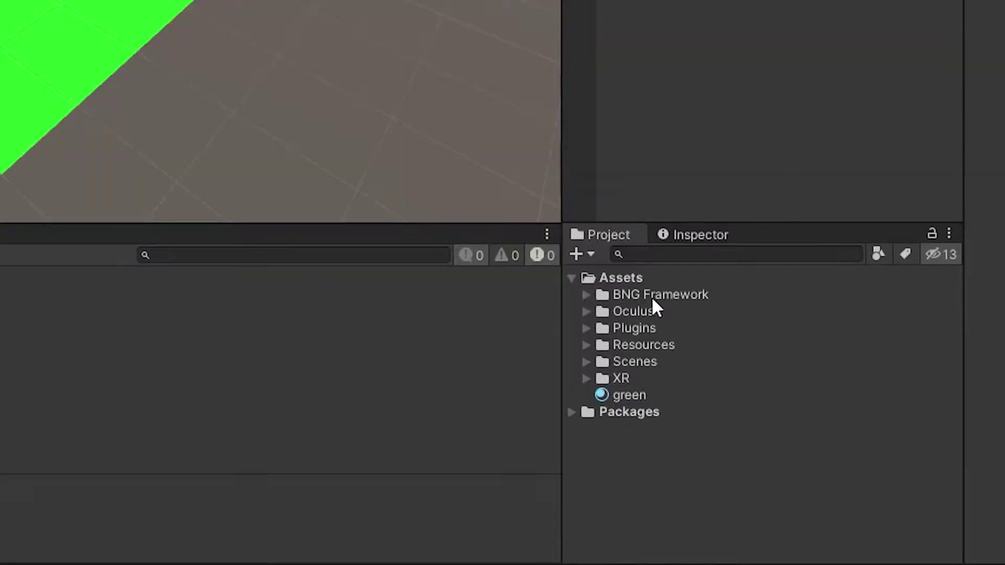
click(586, 295)
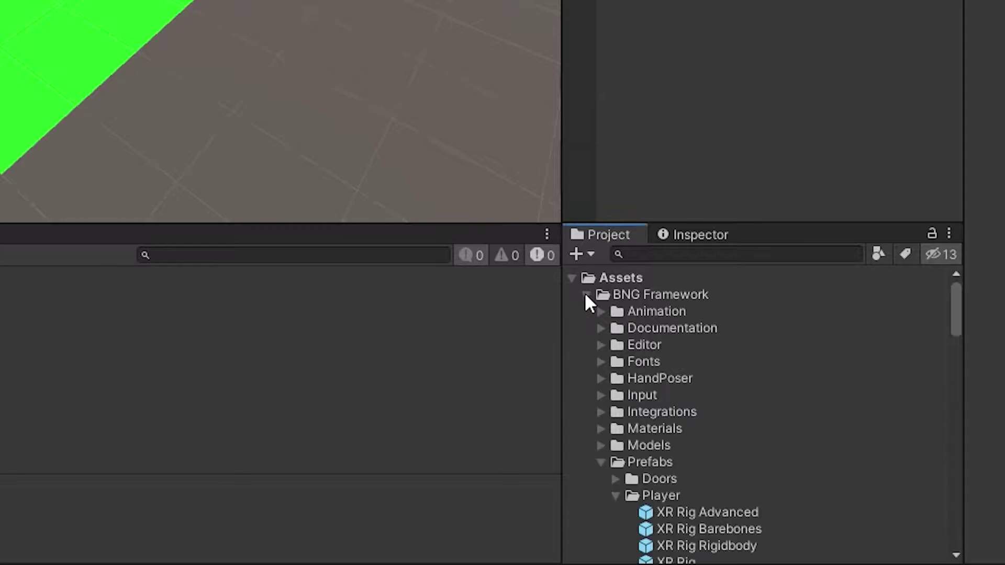
click(599, 463)
click(600, 480)
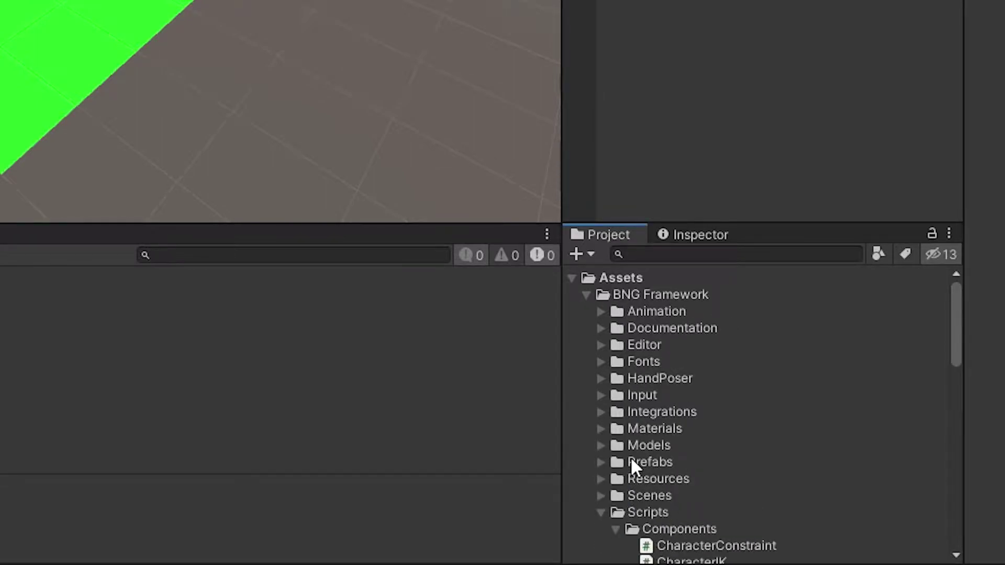
click(602, 495)
scroll(601, 493, down, 2)
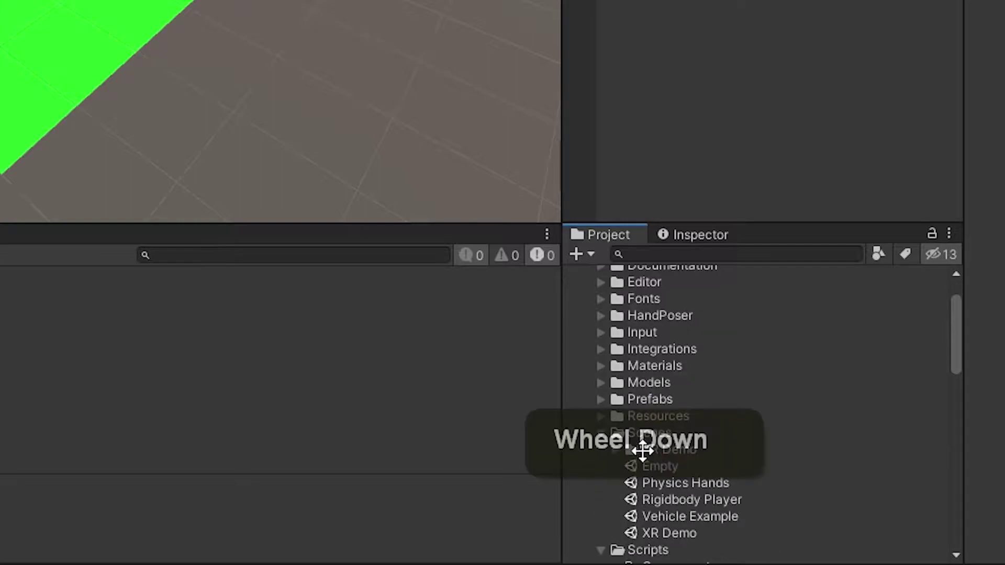
Open the XR Demo scene and fly the Scene view through the city toward the yellow ring
double_click(669, 533)
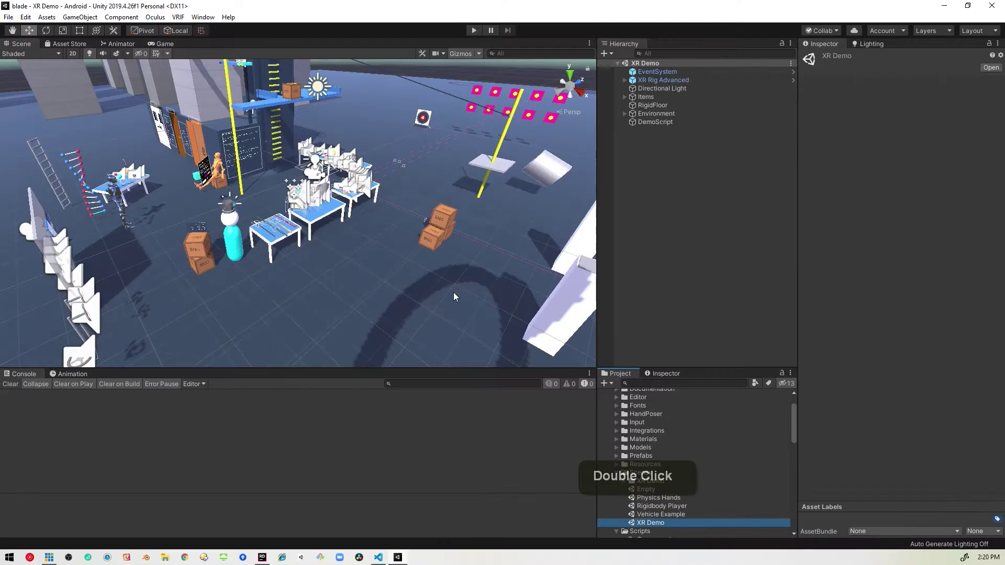
mouse_move(467, 236)
right_down()
mouse_move(342, 159)
mouse_move(483, 176)
mouse_move(431, 210)
mouse_move(201, 173)
mouse_move(503, 196)
right_up()
key(a)
key(w)
key(e)
key(e)
key(d)
key(d)
key(w)
key(w)
key(s)
key(s)
key(a)
key(w)
key(e)
key(e)
key(s)
key(s)
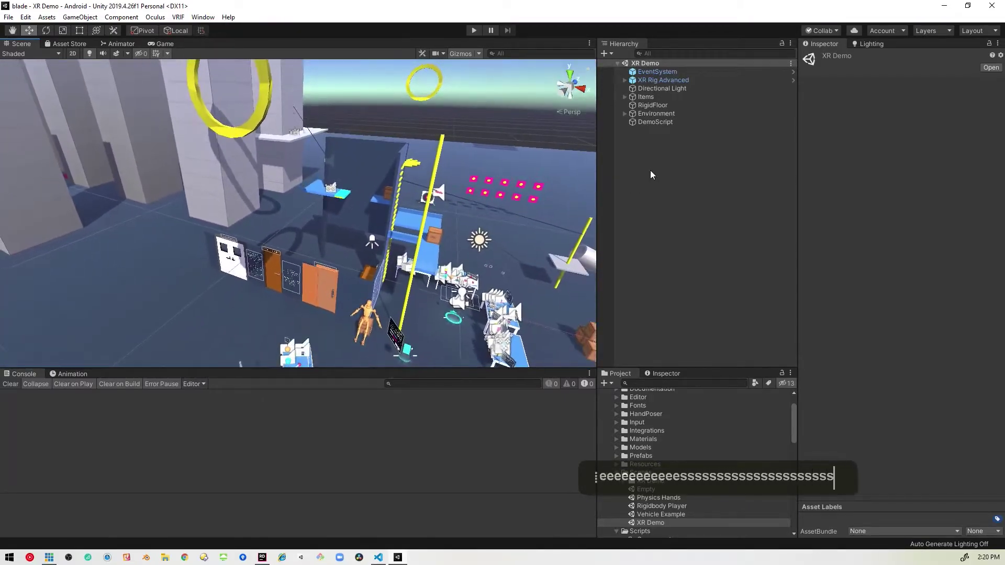
Select PlayerController under XR Rig Advanced and fold every component from Locomotion Manager to Capsule Collider
click(624, 81)
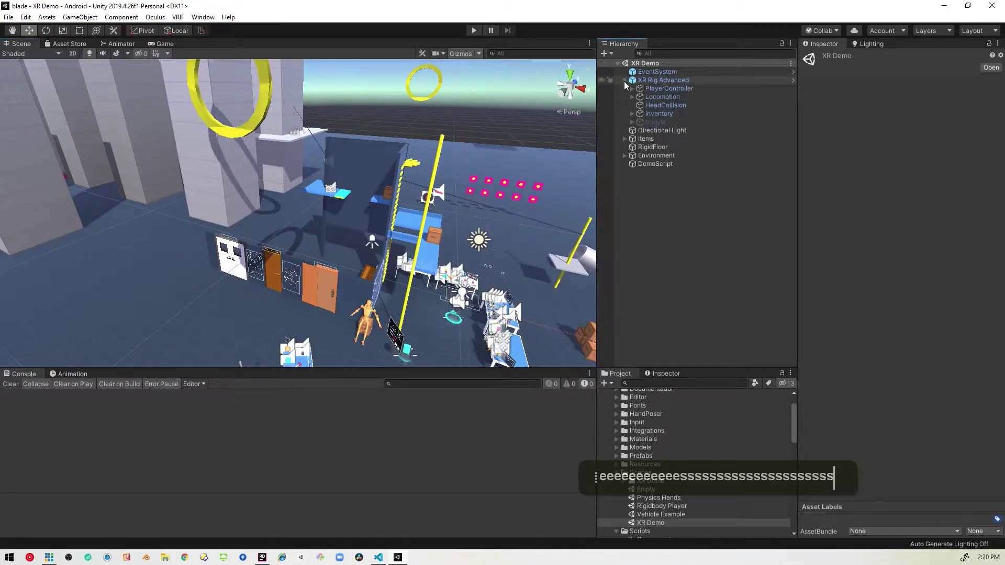
click(666, 89)
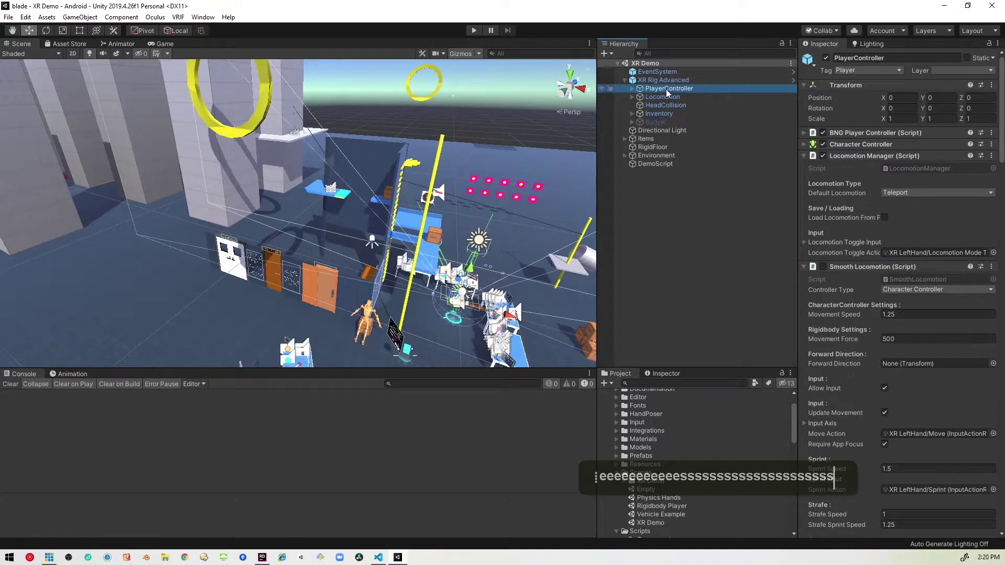
click(804, 157)
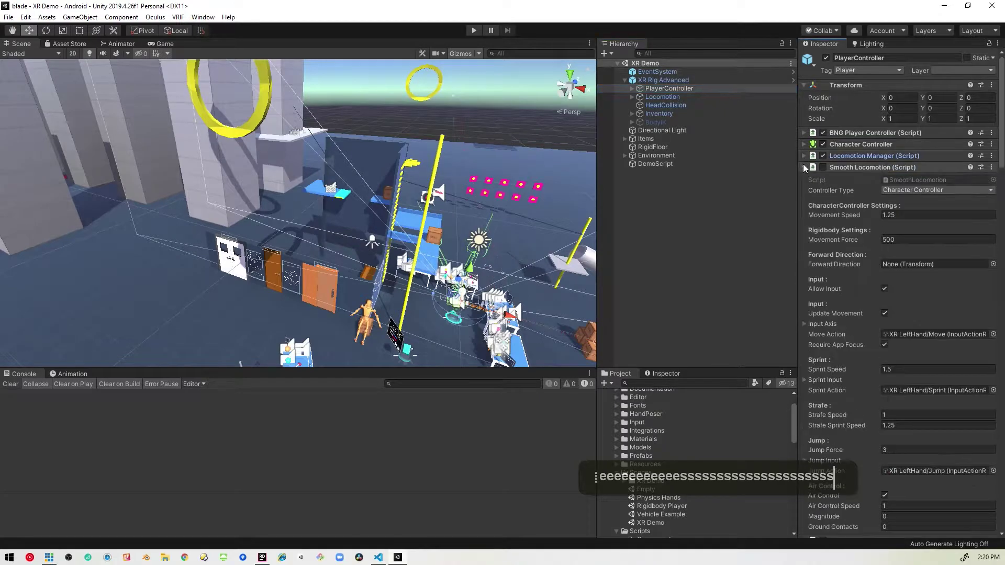
click(803, 167)
click(802, 179)
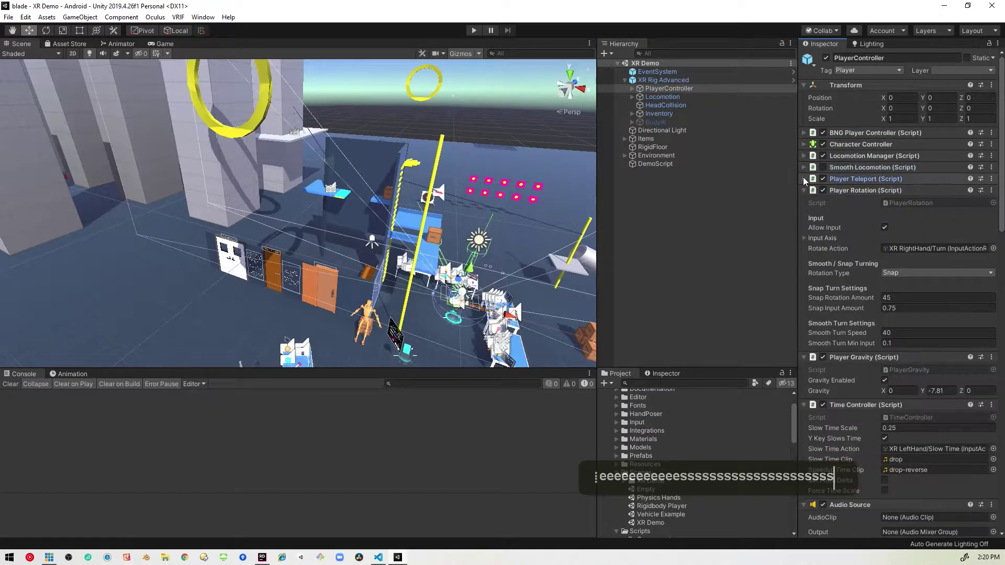
click(804, 191)
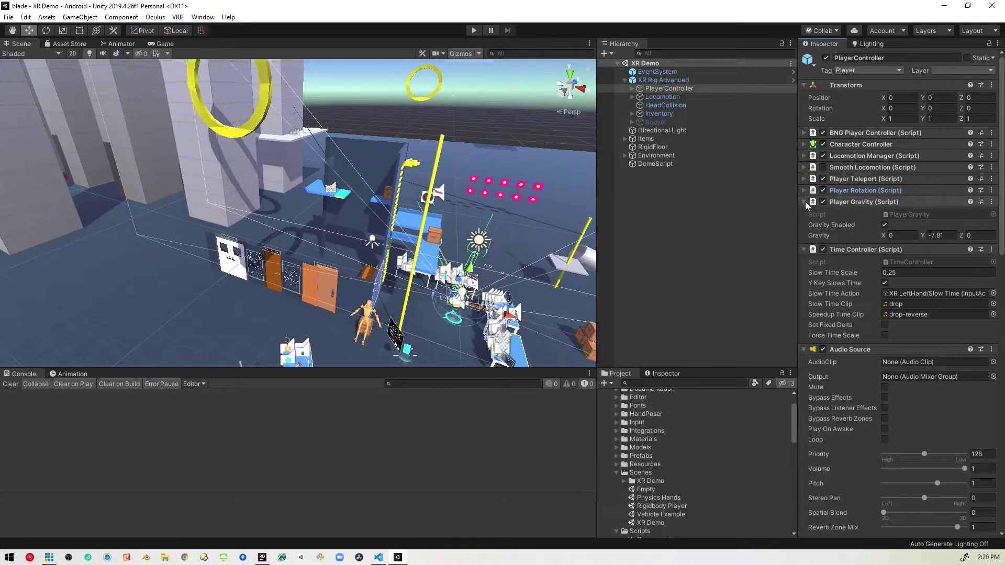
click(804, 202)
click(802, 225)
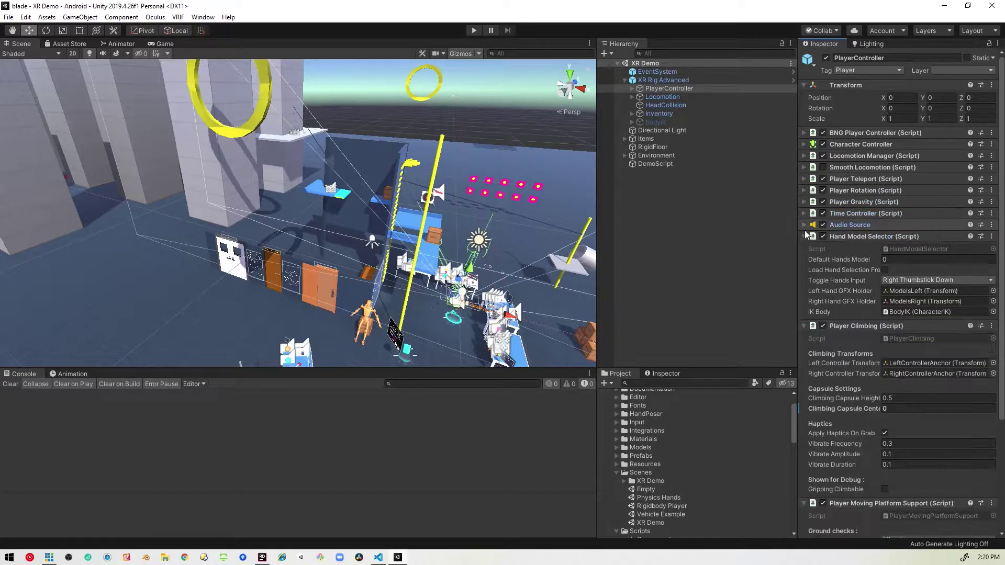
click(803, 237)
click(803, 262)
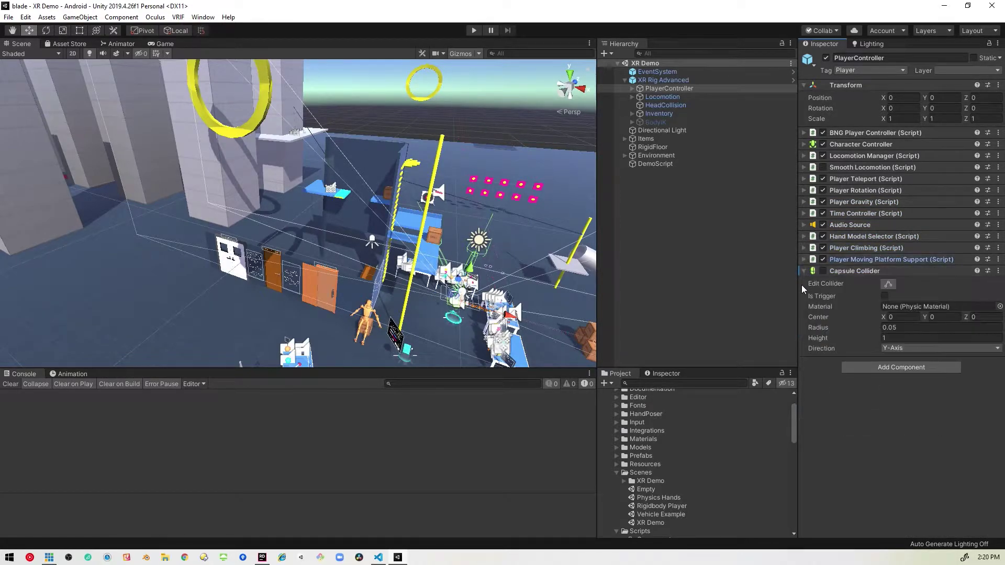
click(804, 273)
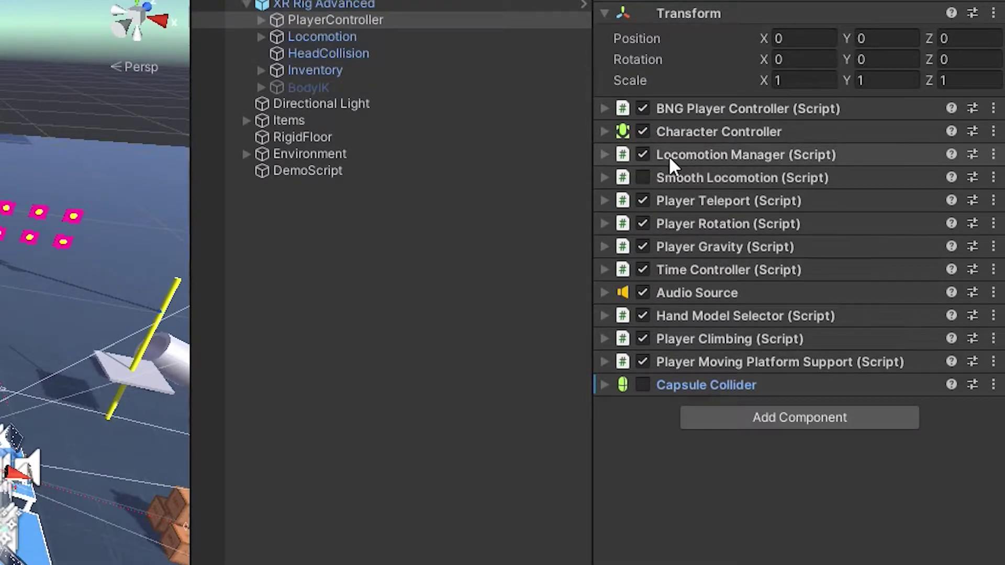
Enable Smooth Locomotion and set Locomotion Manager's Default Locomotion to Smooth Locomotion
click(643, 177)
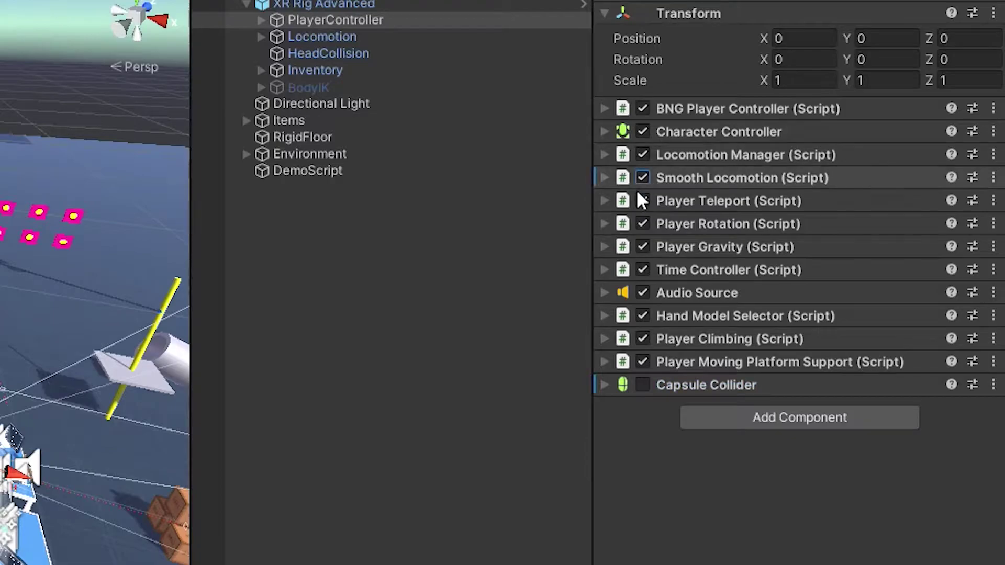
click(604, 155)
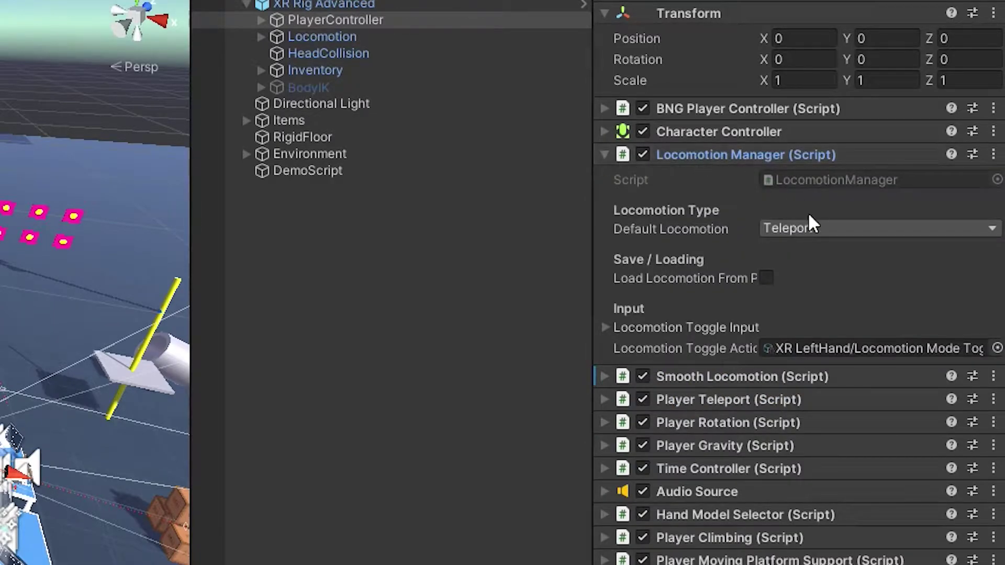
click(879, 229)
click(857, 268)
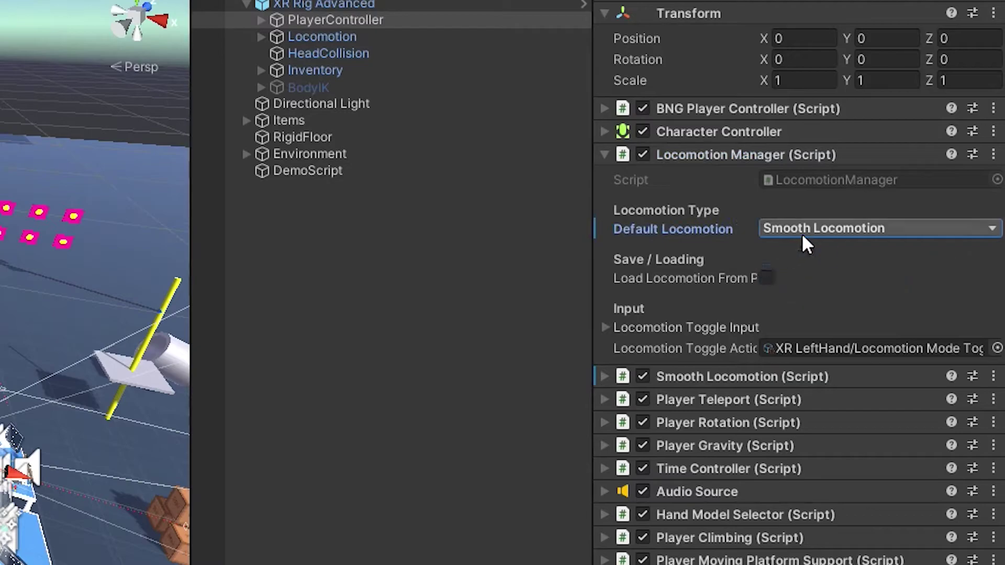
click(605, 155)
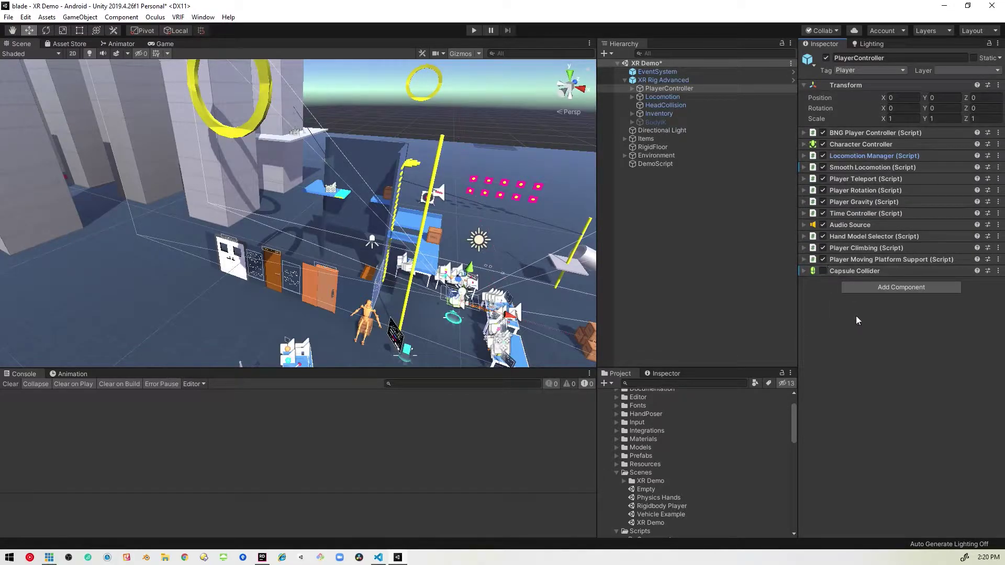
Add a new GripGripZoom script component to PlayerController and open it in Rider
click(891, 287)
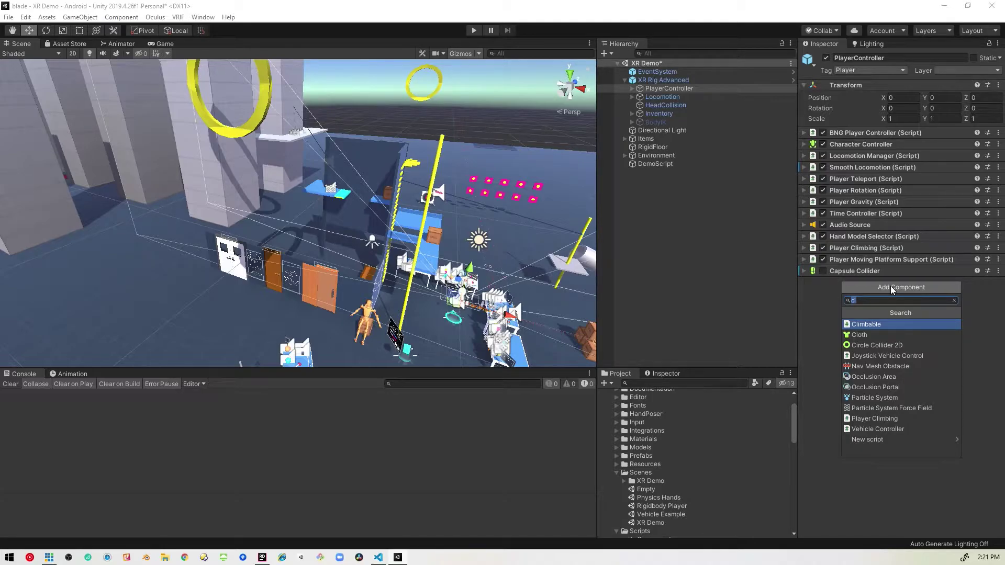
text(Gr)
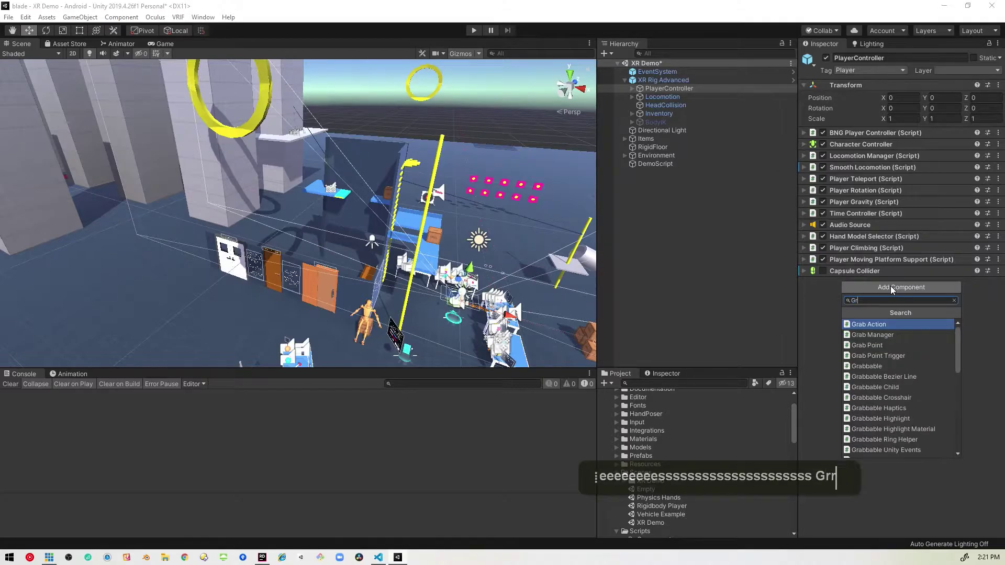
text(ipGripG)
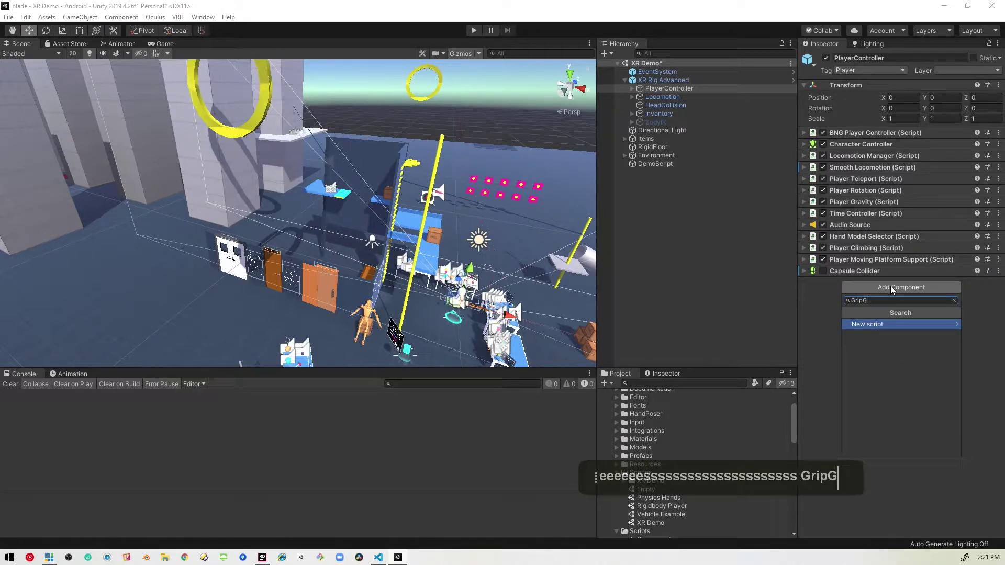
text(Zoom)
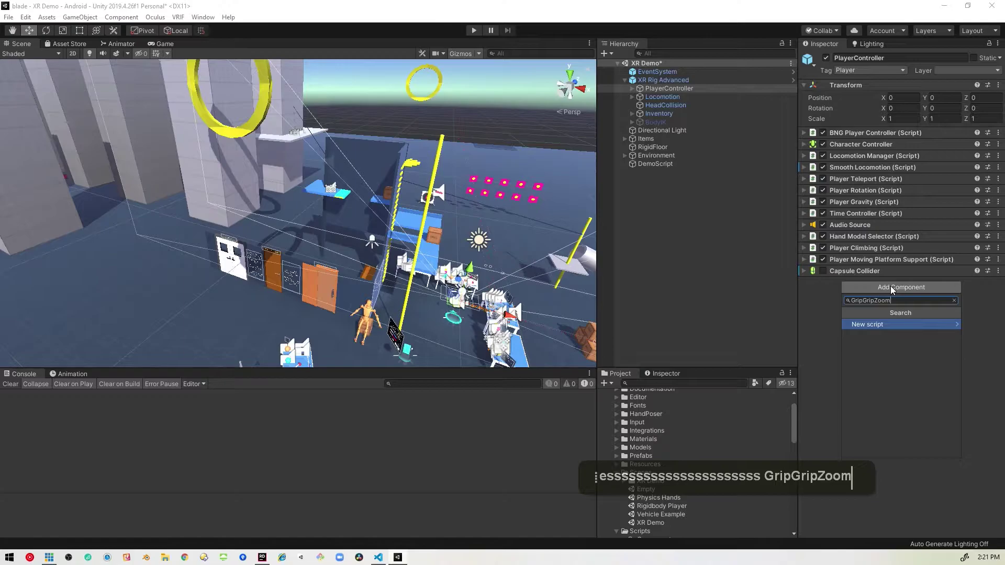
key(Return)
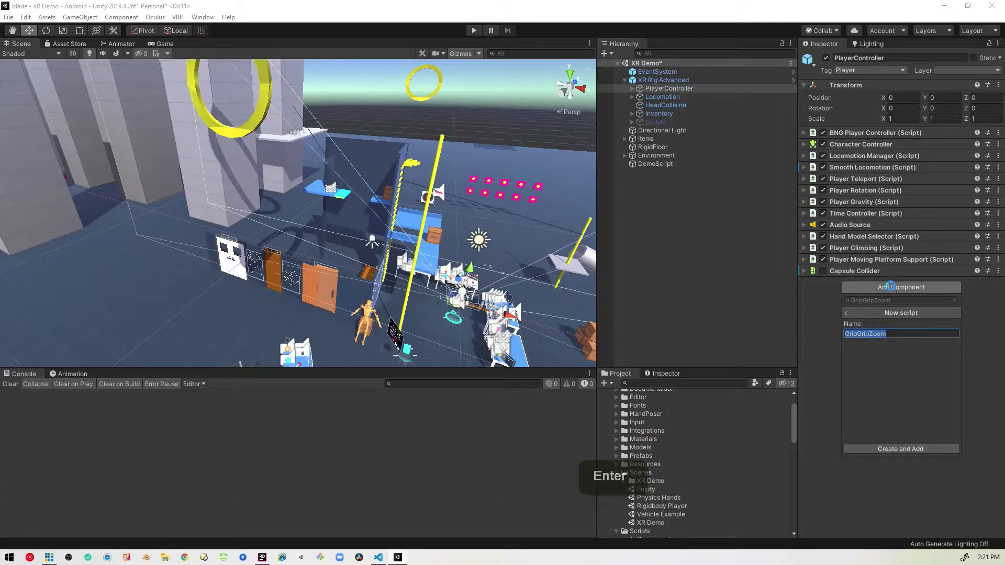
key(Return)
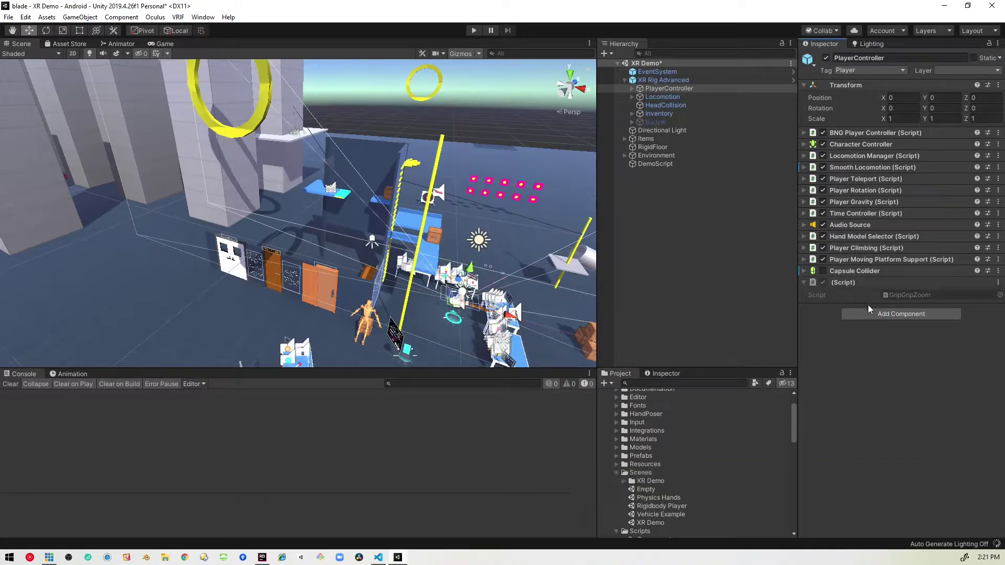
double_click(913, 296)
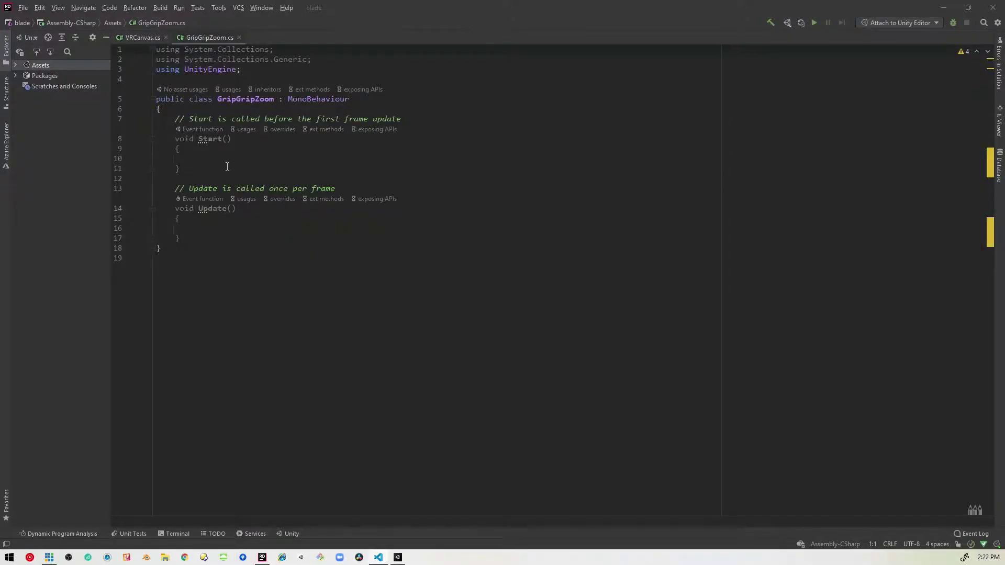
Delete the template Start() method from GripGripZoom
click(227, 166)
key(shift+Up)
key(shift+Home)
key(shift+Up)
key(shift+Up)
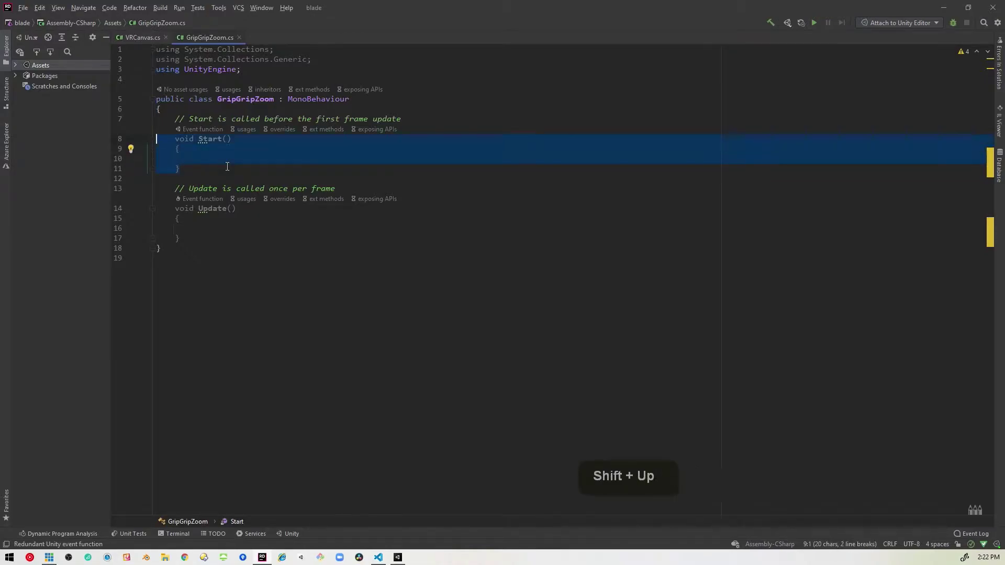
key(shift+Up)
key(shift+Up)
key(shift+Down)
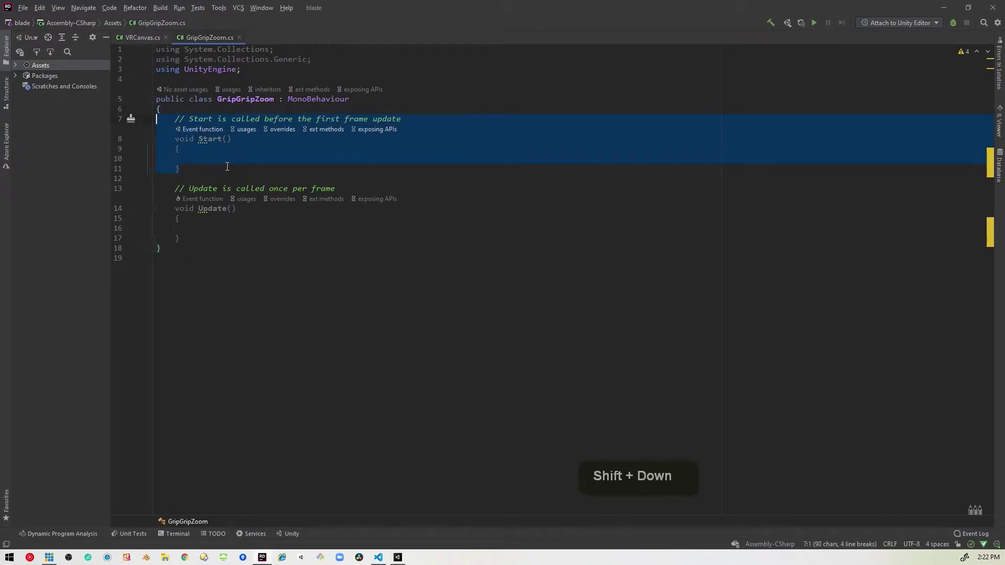
key(Delete)
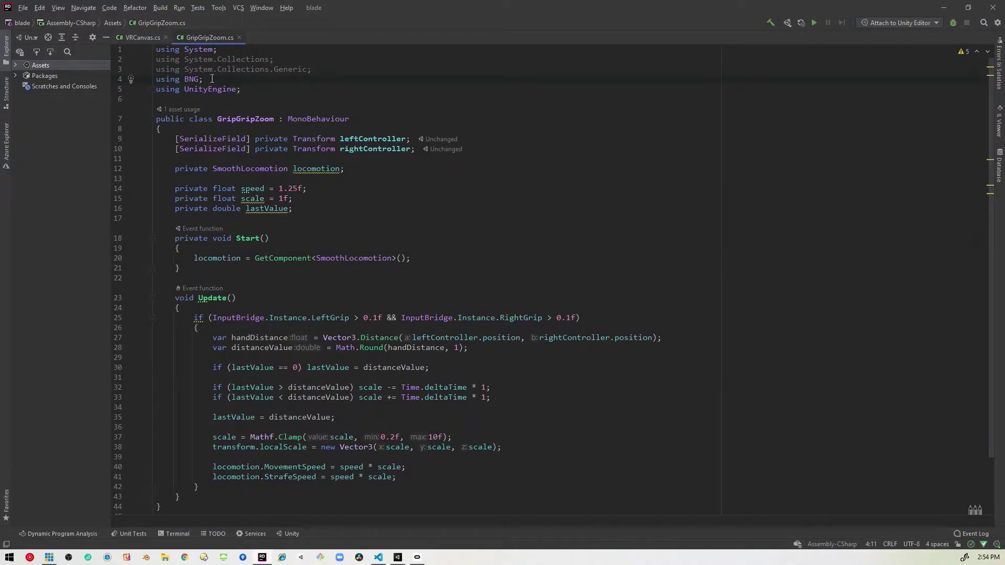
drag(183, 80, 155, 80)
click(225, 79)
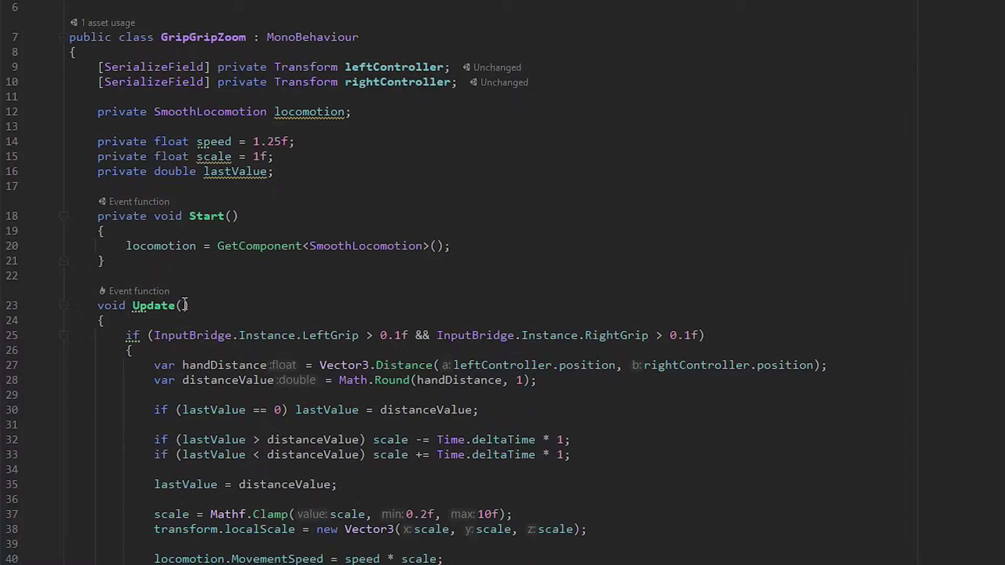
scroll(189, 303, down, 2)
scroll(189, 302, down, 1)
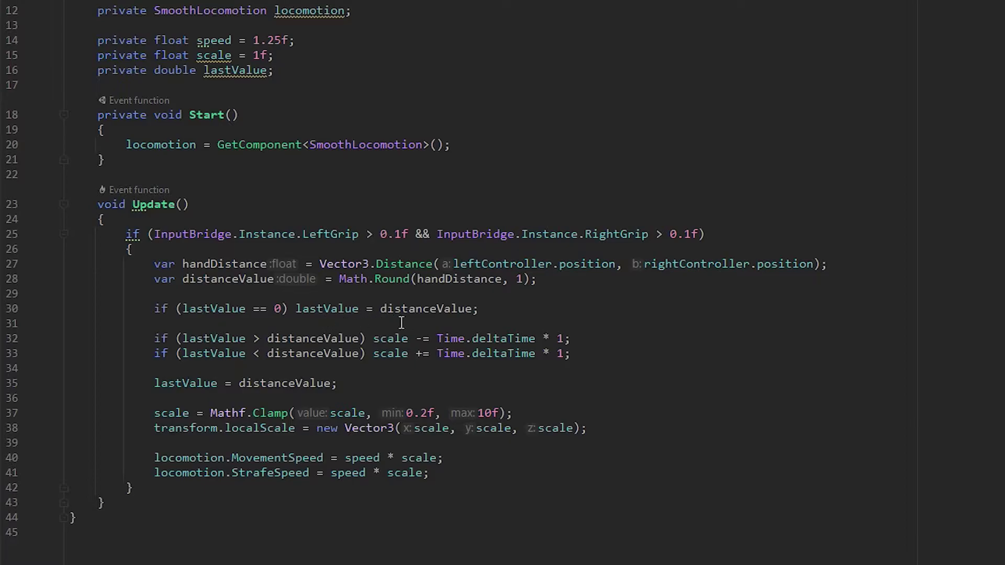
drag(481, 309, 220, 323)
click(220, 322)
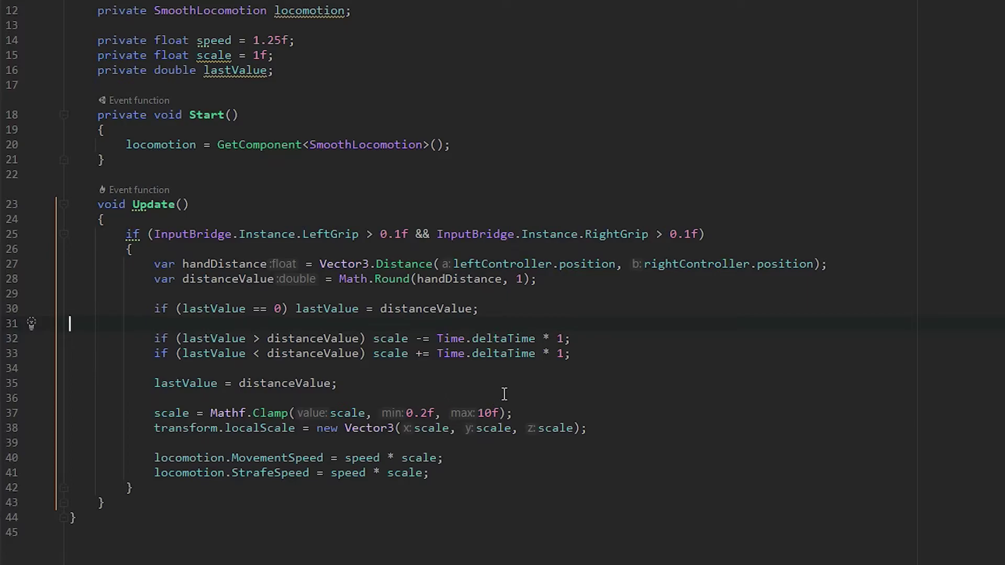
Keep the 0.2 minimum in the scale clamp, undoing the change to 1, and finish line 37
click(411, 413)
drag(410, 413, 428, 414)
text(1)
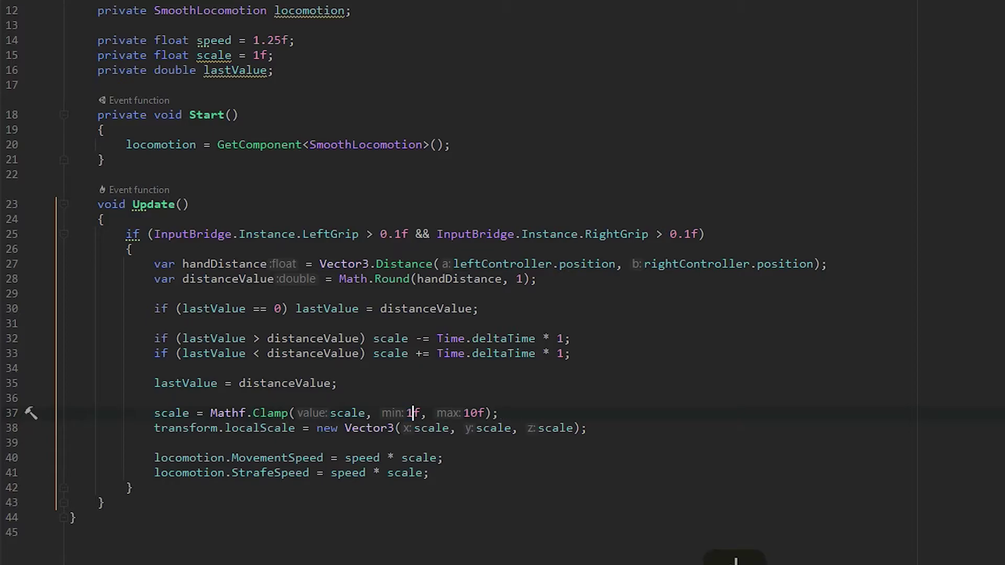
key(ctrl+z)
key(ctrl+z)
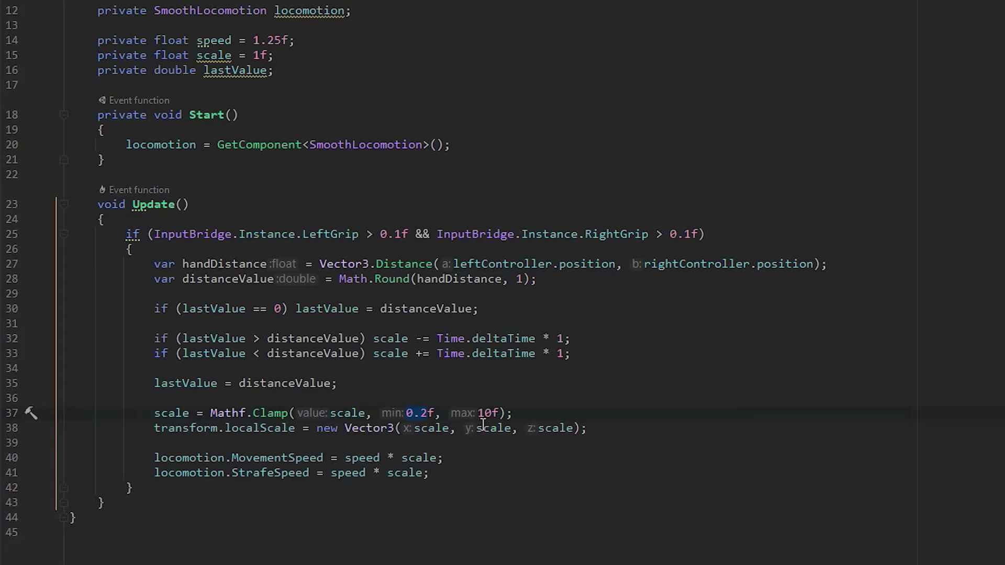
click(497, 413)
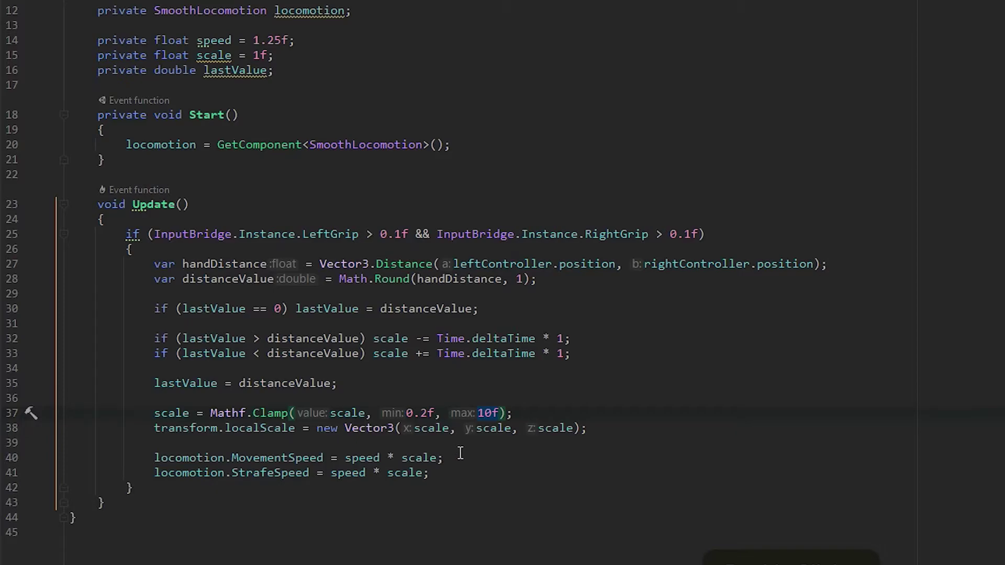
click(525, 414)
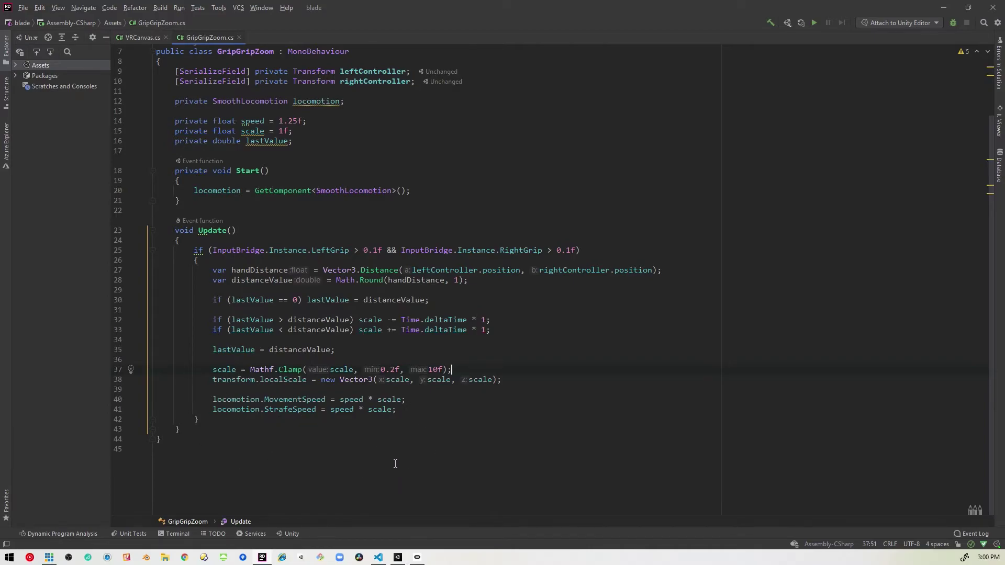
Drag LeftController and RightController into Grip Grip Zoom's Left and Right Controller fields
click(399, 556)
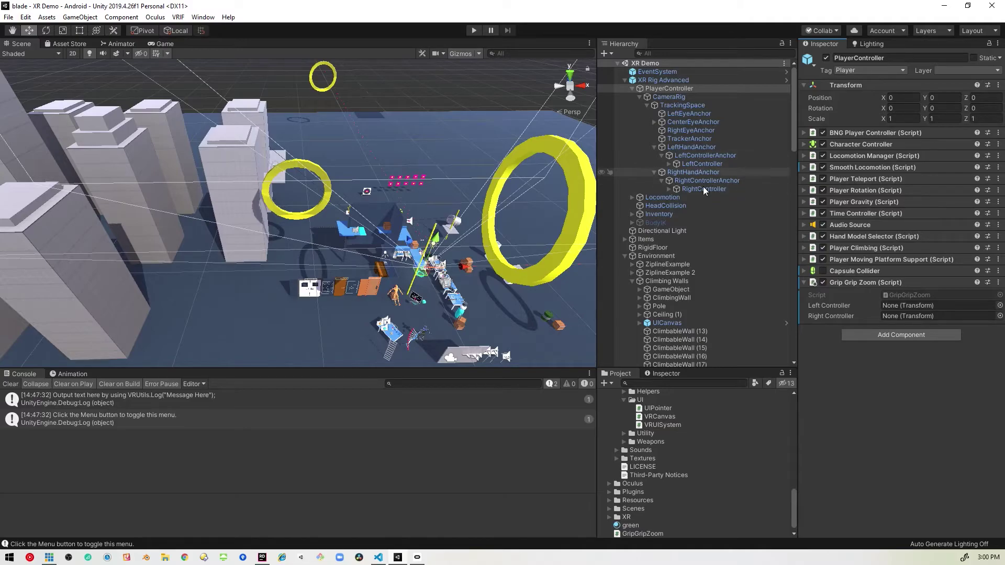
drag(902, 298, 901, 305)
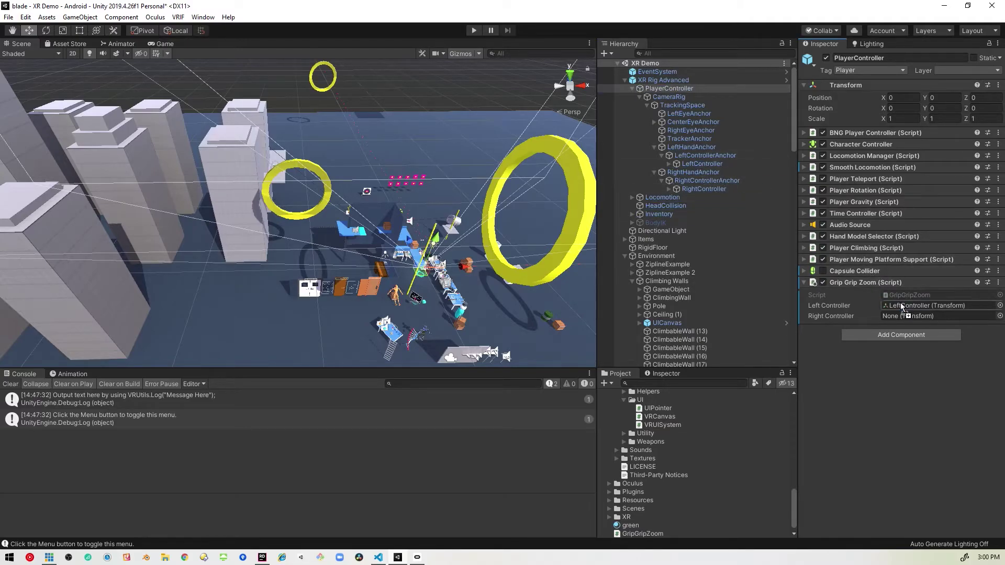
mouse_move(701, 189)
mouse_down()
mouse_move(783, 249)
mouse_move(927, 316)
mouse_up()
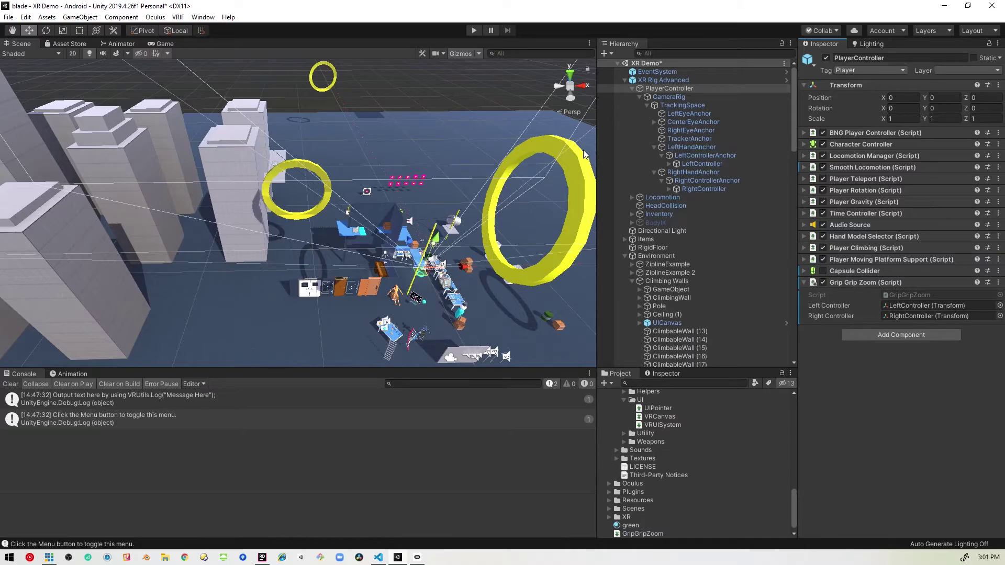
click(625, 80)
Collapse Environment, orbit toward the buildings, and select the tall building ClimbableWall (16)
click(625, 113)
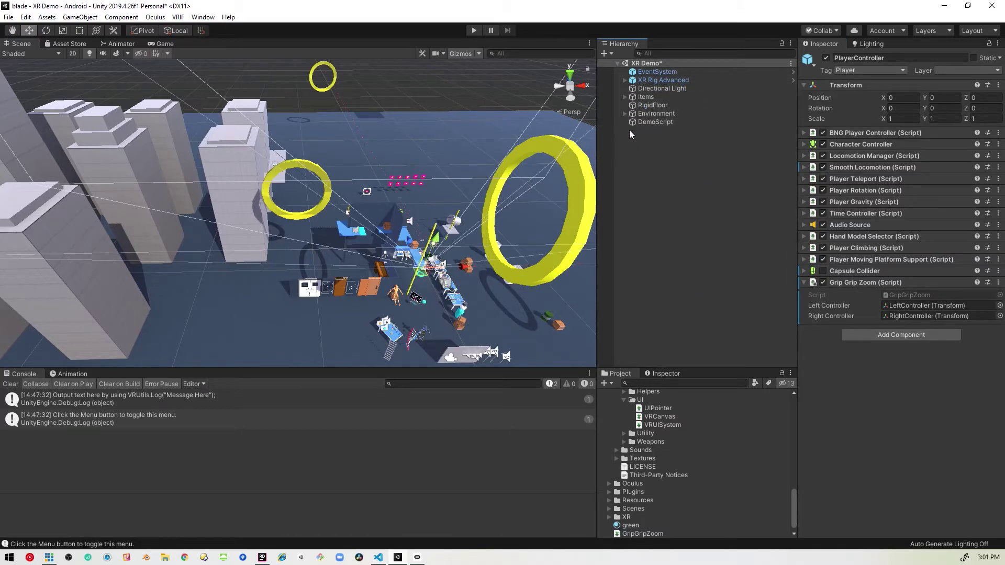
scroll(632, 137, up, 1)
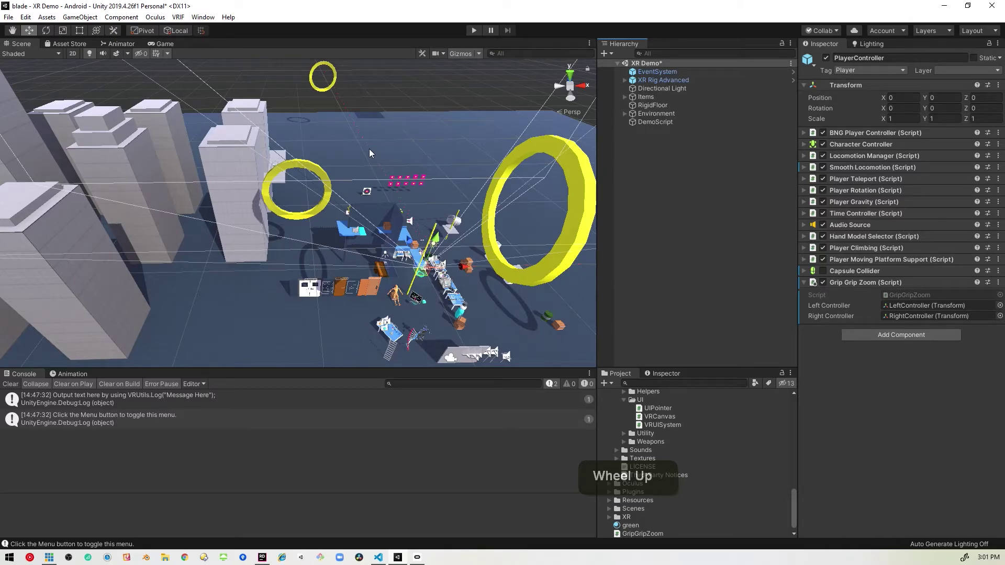
scroll(370, 149, up, 1)
right_drag(362, 148, 207, 81)
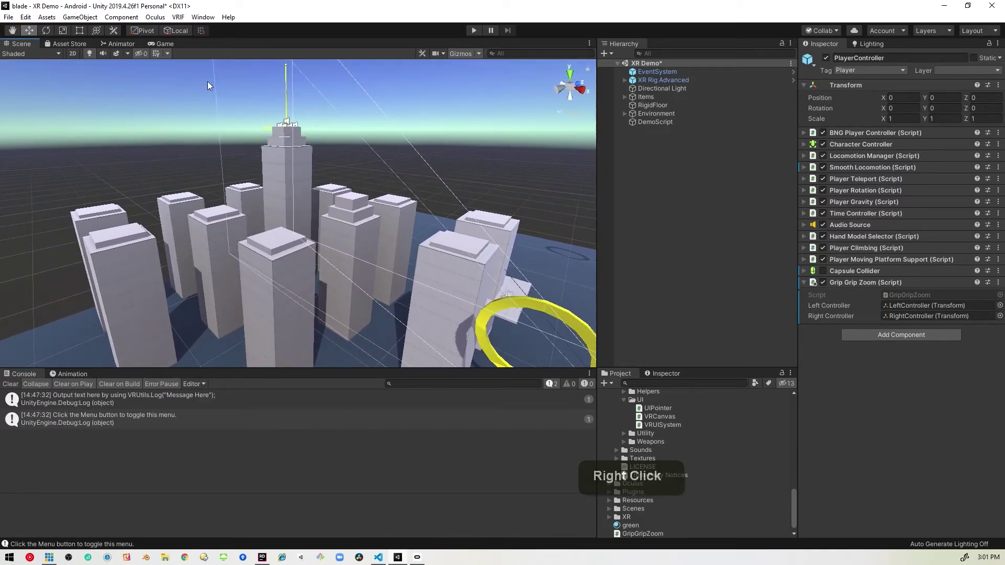
click(303, 185)
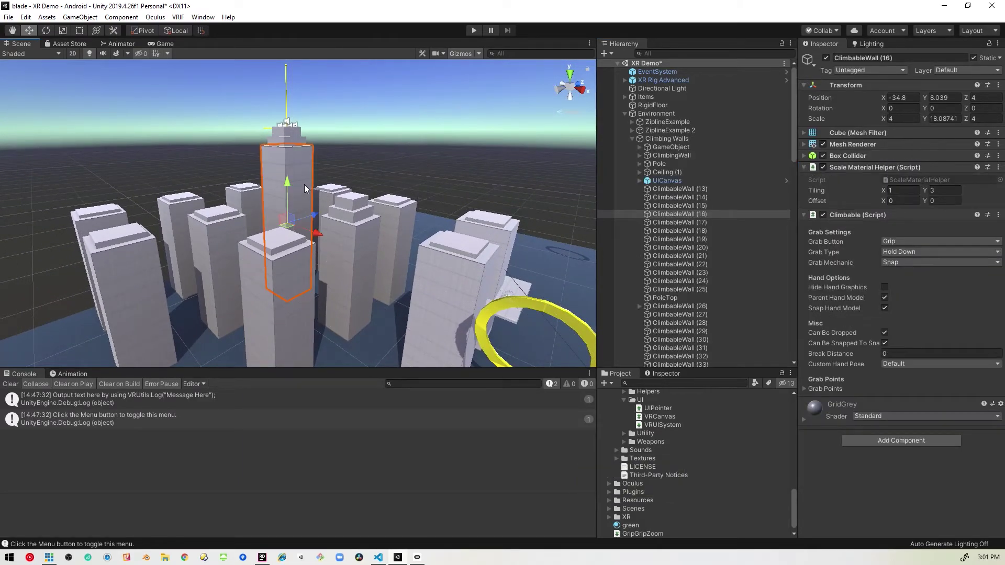